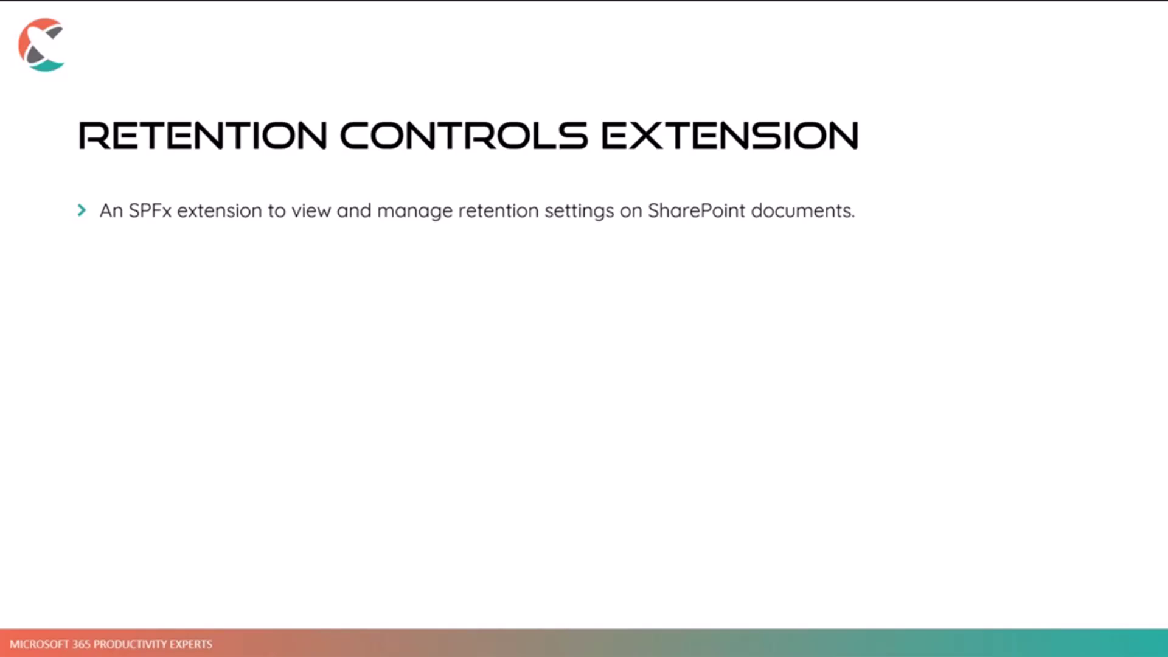
pyautogui.press('Right')
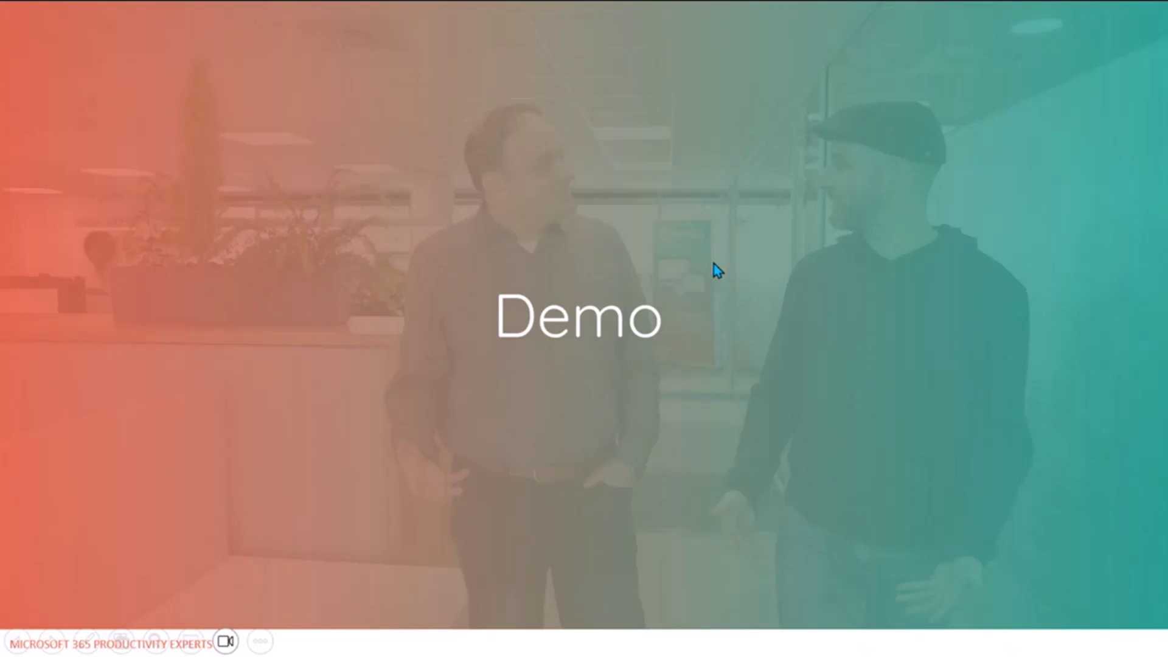
# Step: Switch to the SharePoint Documents library in the browser and select Testdocument1.pdf through Testdocument14.docx, labelled "Retain 10 years"
pyautogui.hotkey('alt', 'Tab')
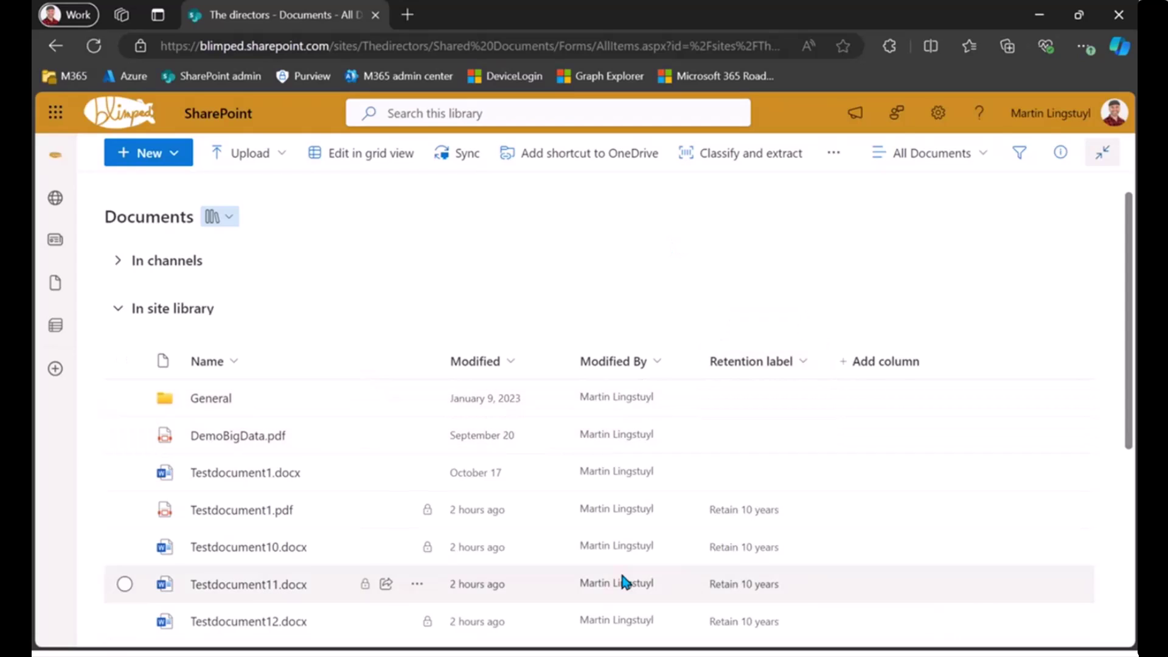
pyautogui.moveTo(1131, 253); pyautogui.dragTo(1133, 389)
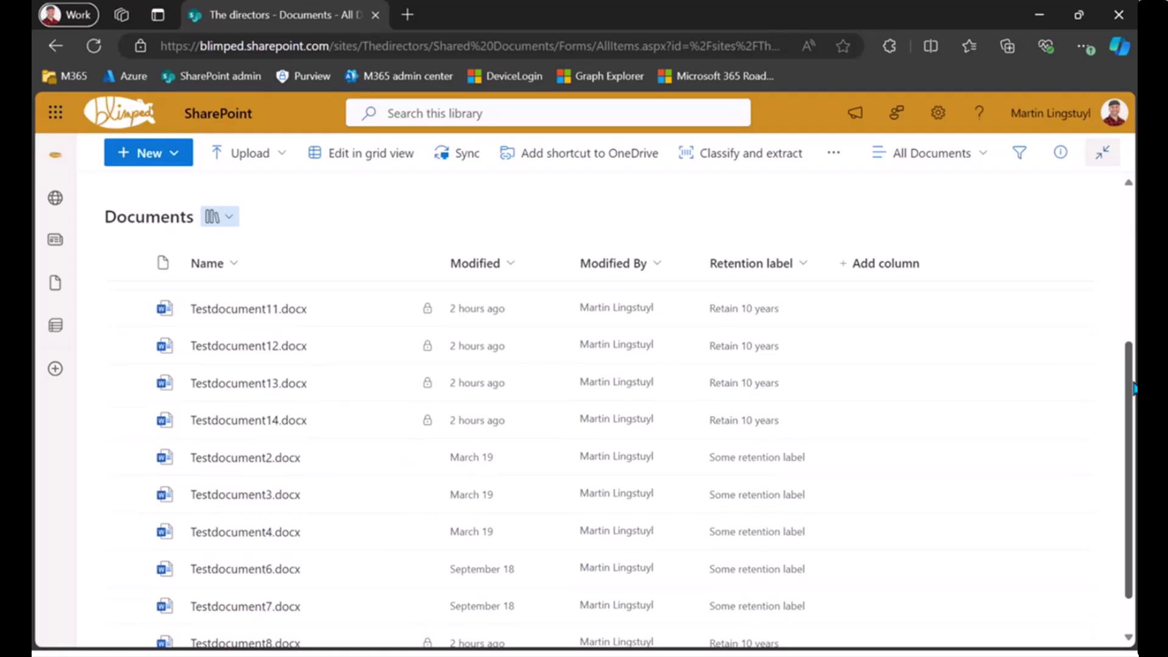
pyautogui.scroll(2, 911, 345)
pyautogui.click(867, 338)
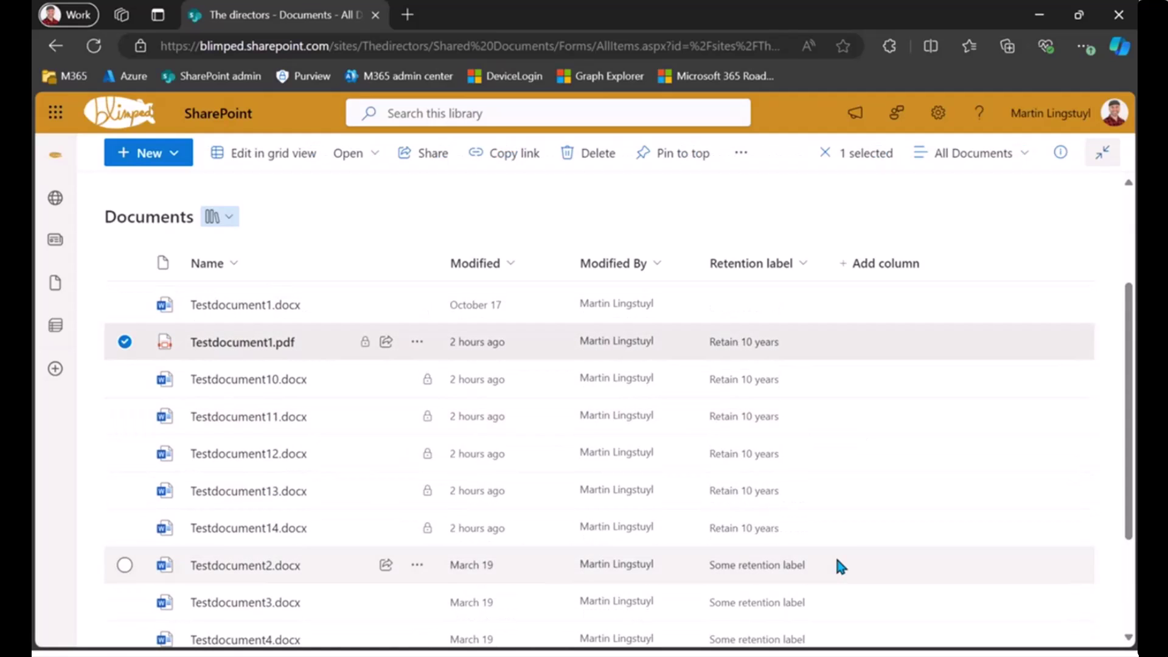
pyautogui.keyDown('shift'); pyautogui.click(852, 530); pyautogui.keyUp('shift')
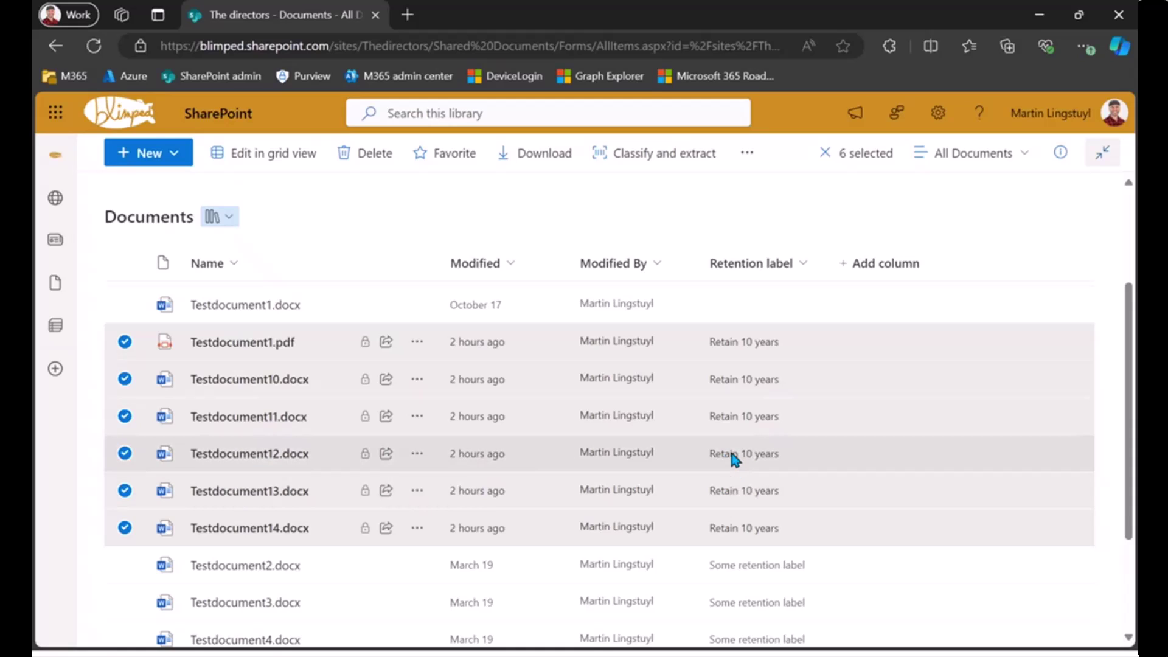
# Step: Select Testdocument2.docx through Testdocument7.docx, compare them with the locked Testdocument14.docx, and clear the selection
pyautogui.scroll(-2, 755, 456)
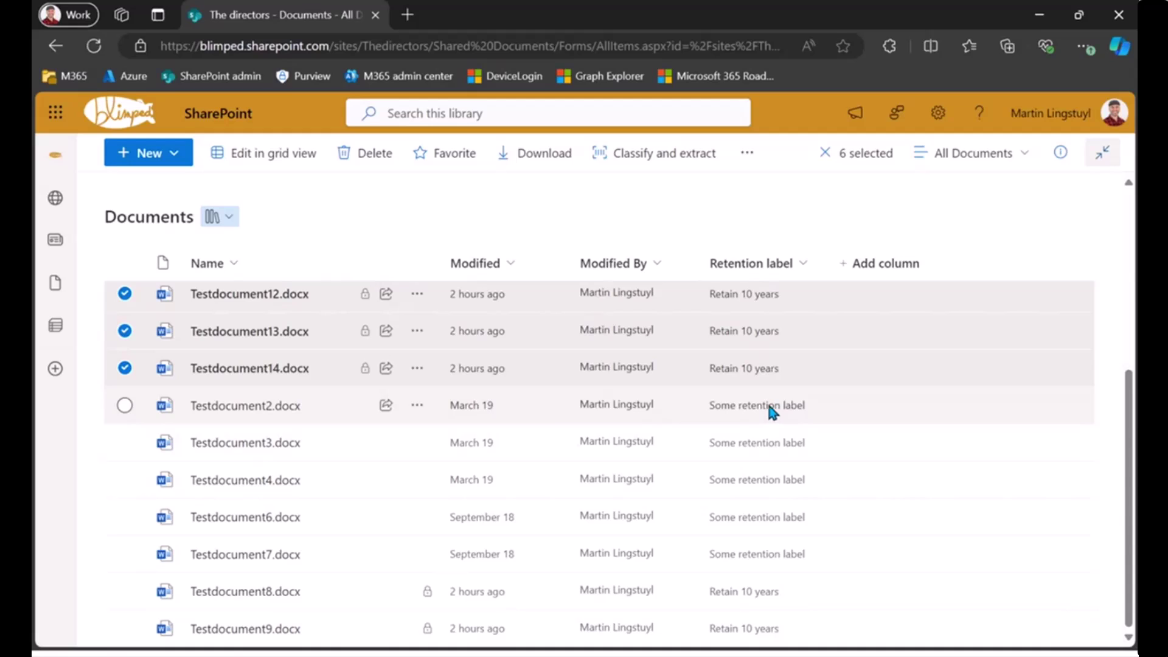
pyautogui.click(796, 419)
pyautogui.keyDown('shift'); pyautogui.click(805, 563); pyautogui.keyUp('shift')
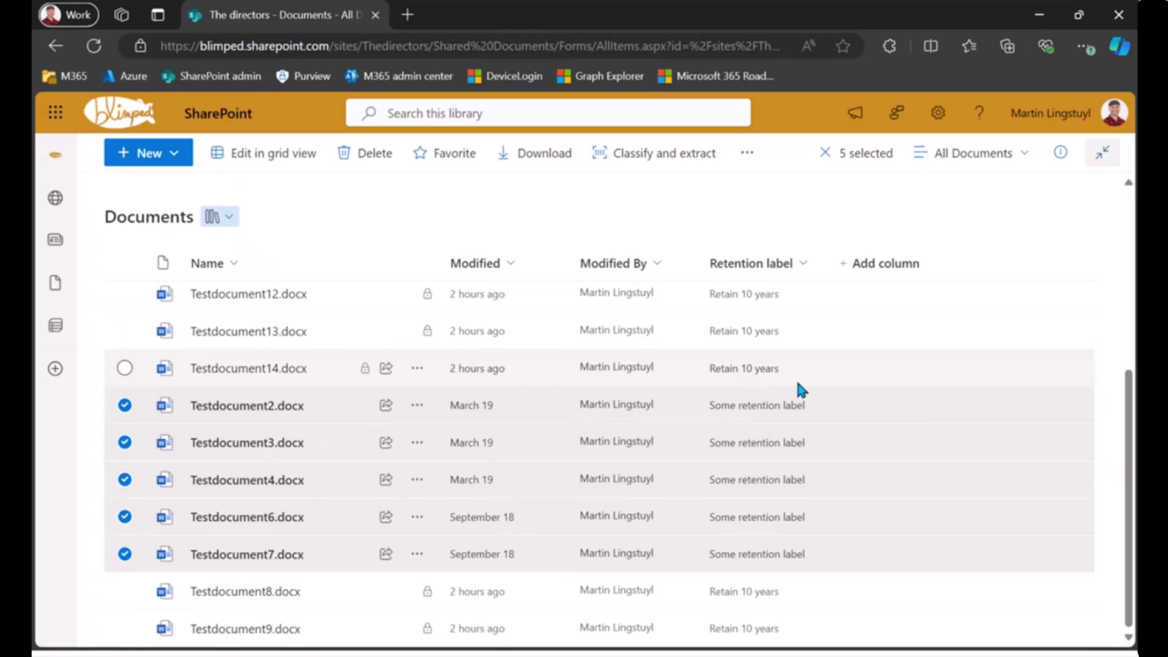
pyautogui.click(797, 382)
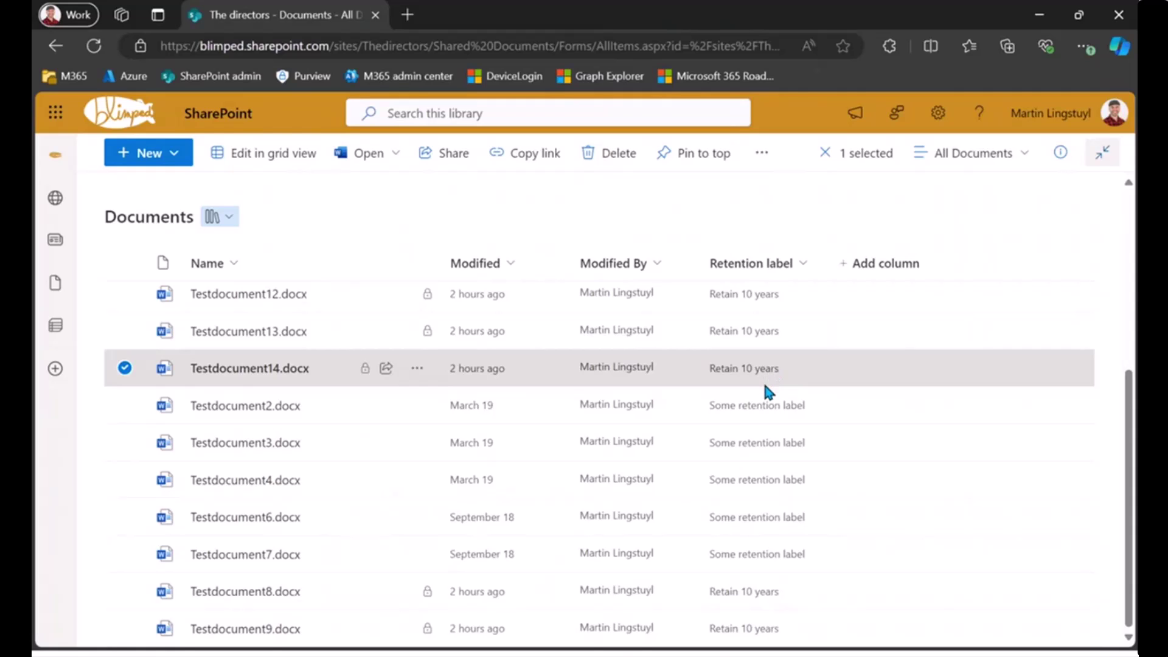
pyautogui.click(773, 405)
pyautogui.keyDown('shift'); pyautogui.click(739, 555); pyautogui.keyUp('shift')
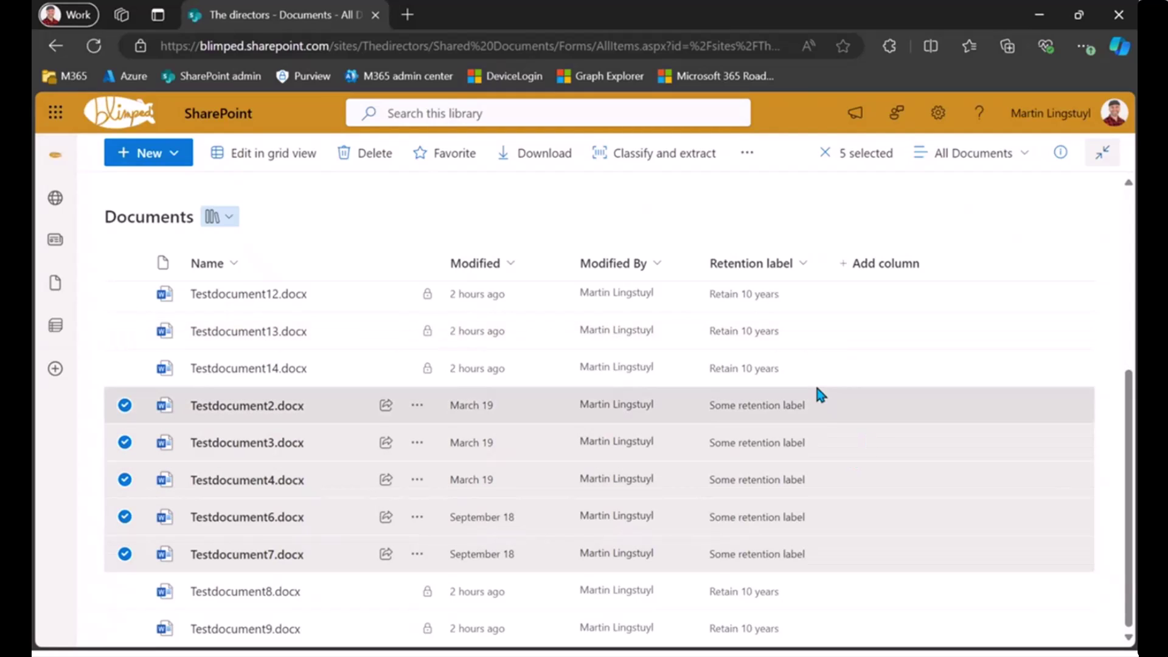
pyautogui.click(816, 385)
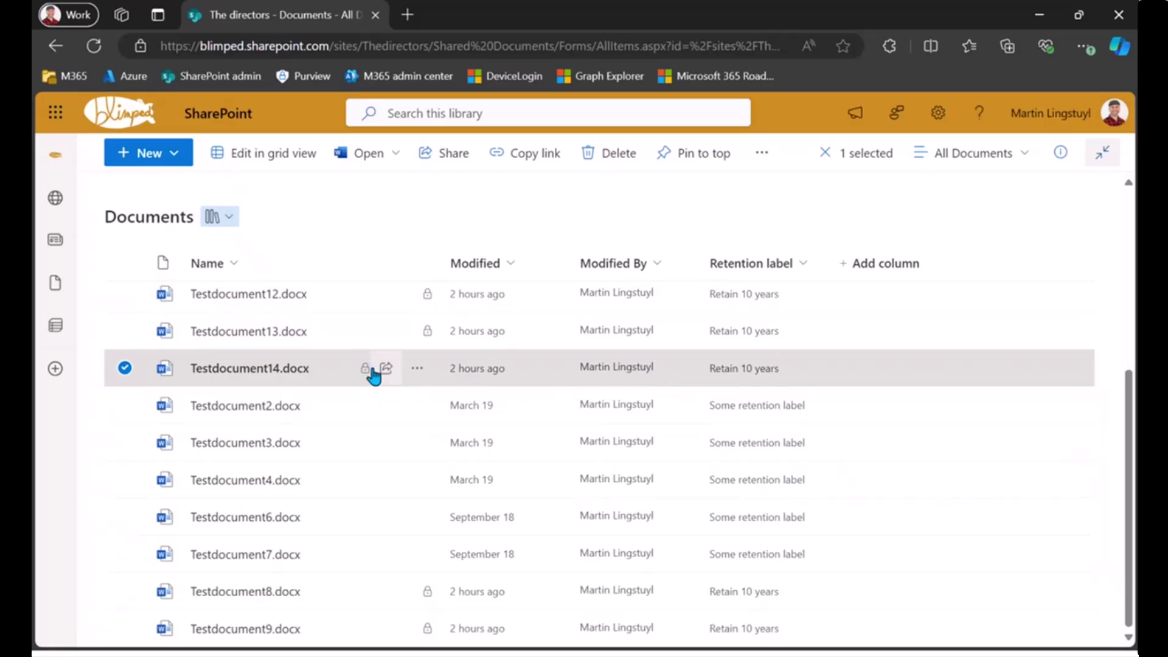
pyautogui.moveTo(369, 374)
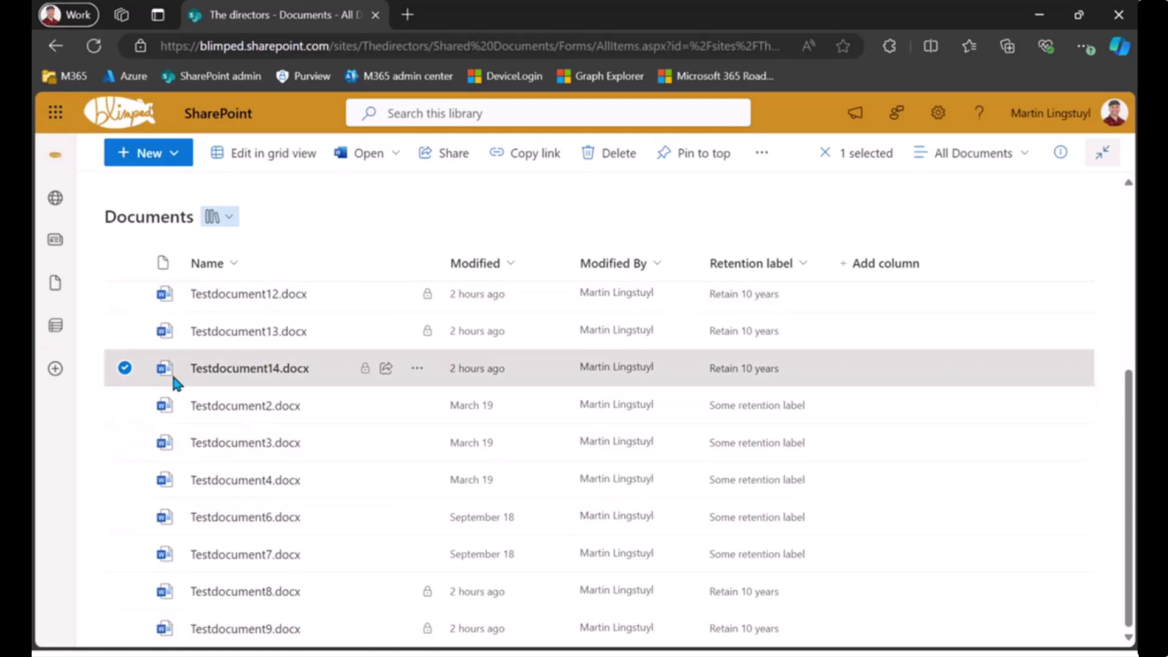
pyautogui.click(125, 367)
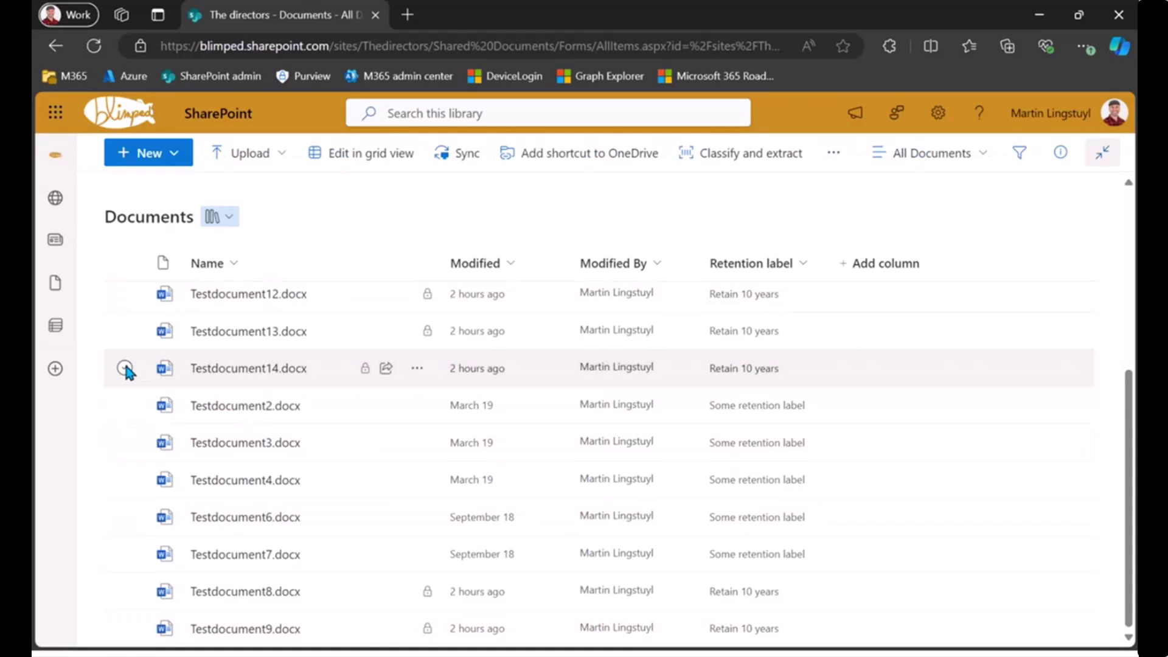
# Step: Check where Retention controls is offered without a selection and for Testdocument12.docx, extend the selection to Testdocument4.docx, and clear it
pyautogui.click(833, 160)
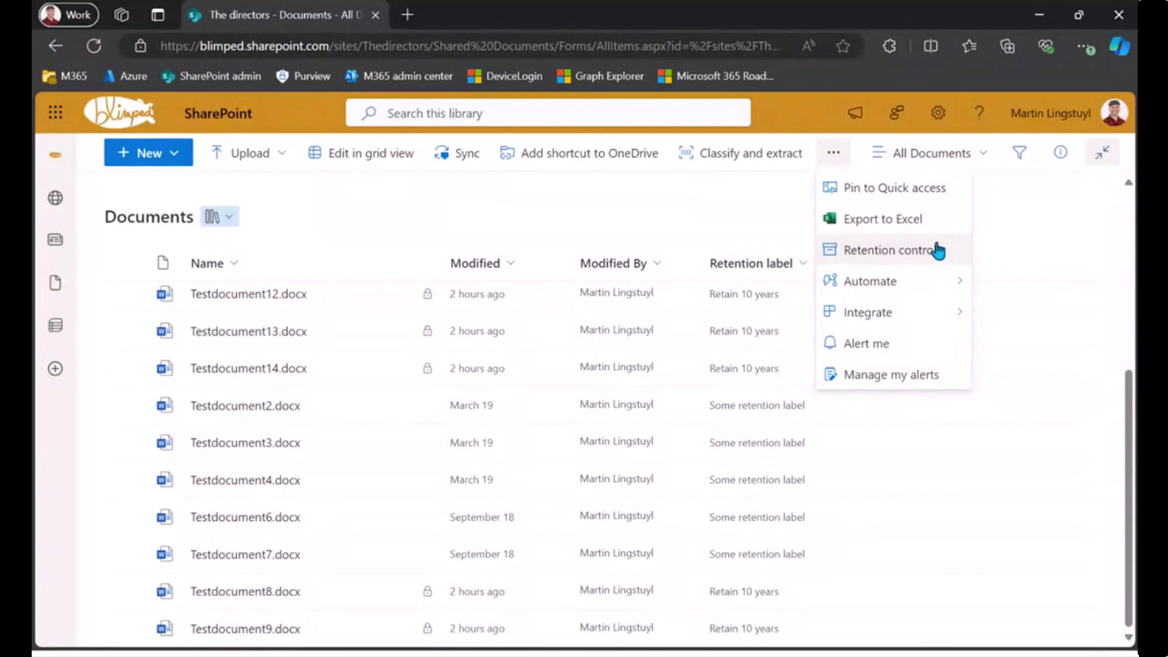
pyautogui.click(127, 294)
pyautogui.click(762, 153)
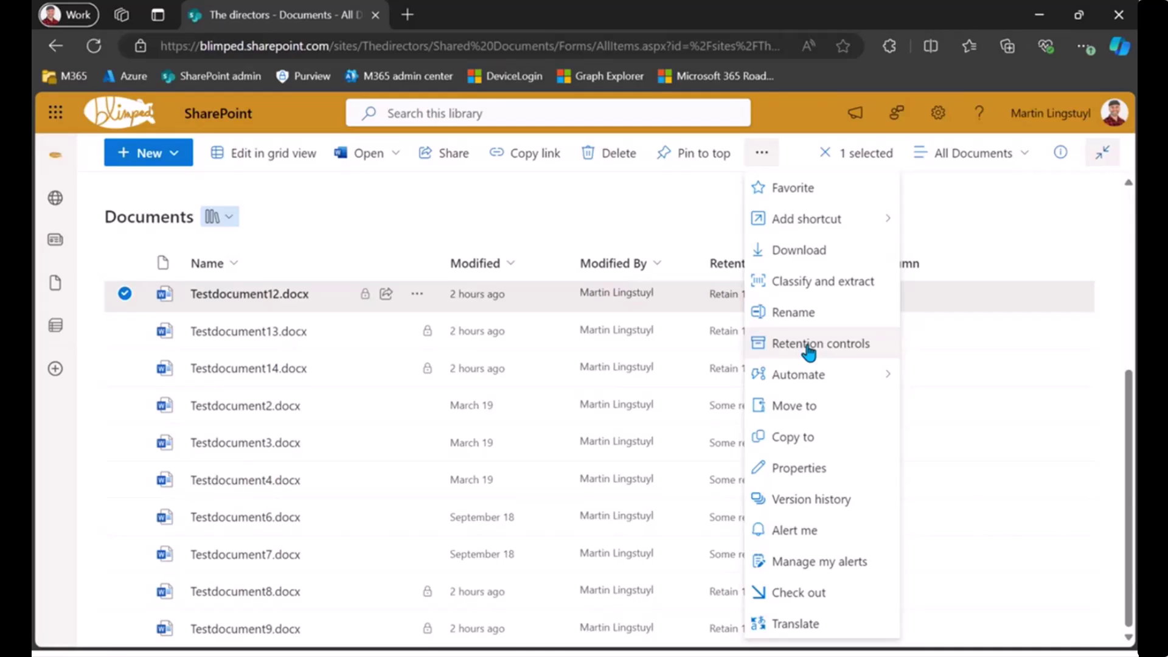
pyautogui.keyDown('shift'); pyautogui.click(125, 479); pyautogui.keyUp('shift')
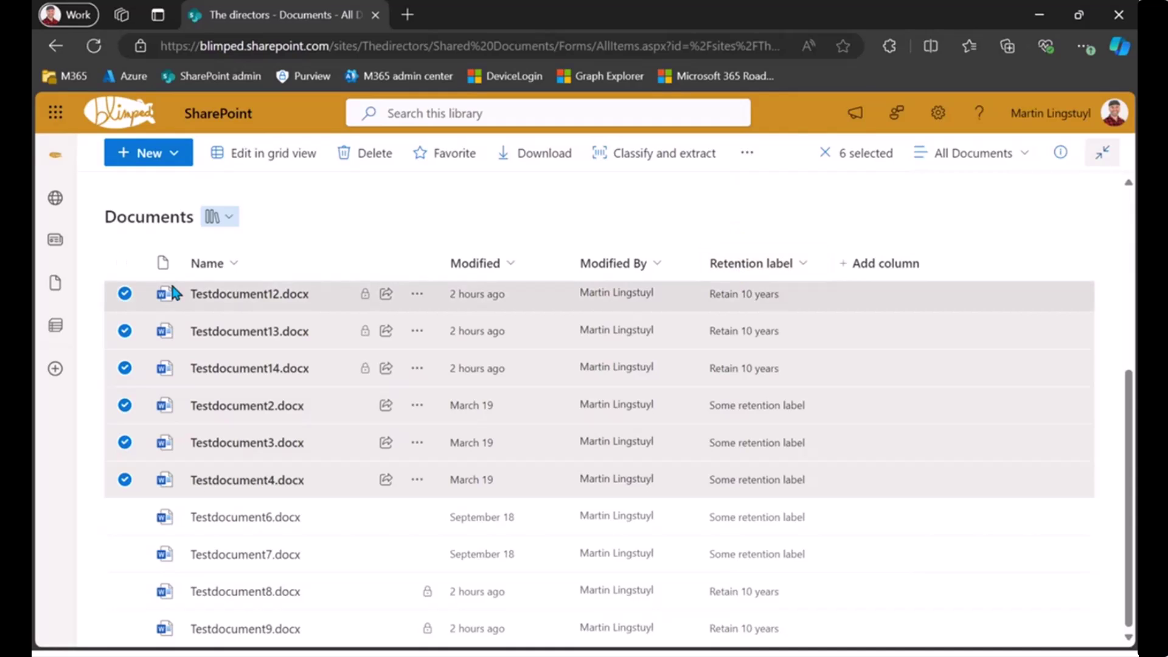
pyautogui.click(825, 153)
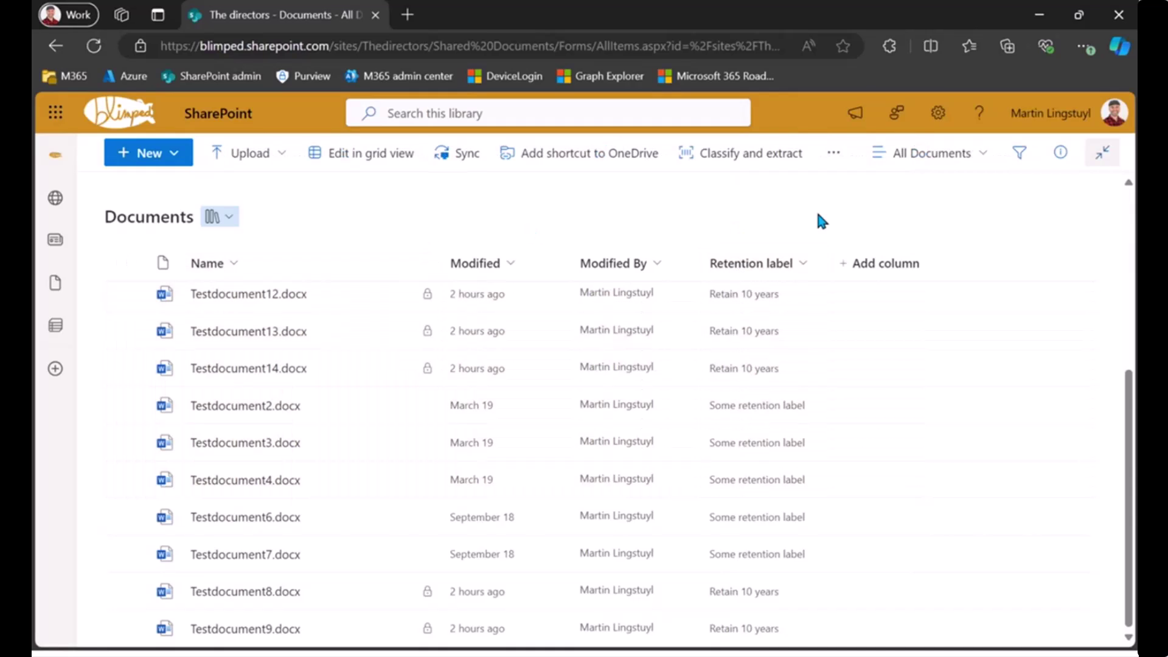
# Step: Open Retention controls for the entire Documents library and widen the Behavior column
pyautogui.click(837, 159)
pyautogui.click(885, 252)
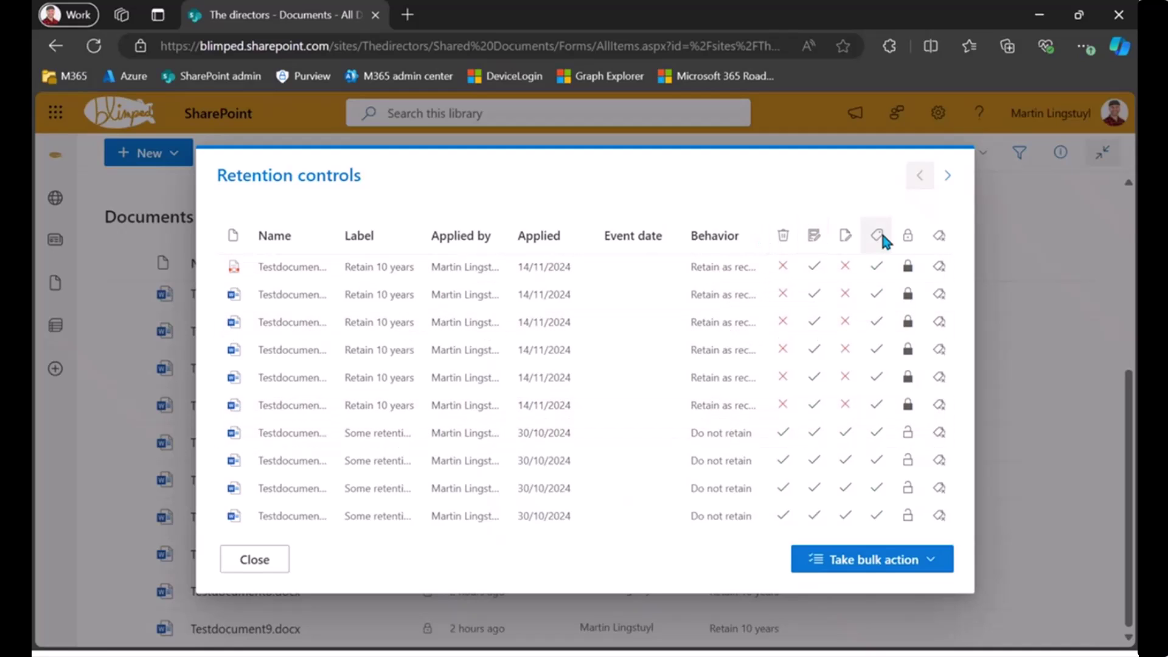
pyautogui.moveTo(761, 240); pyautogui.dragTo(775, 238)
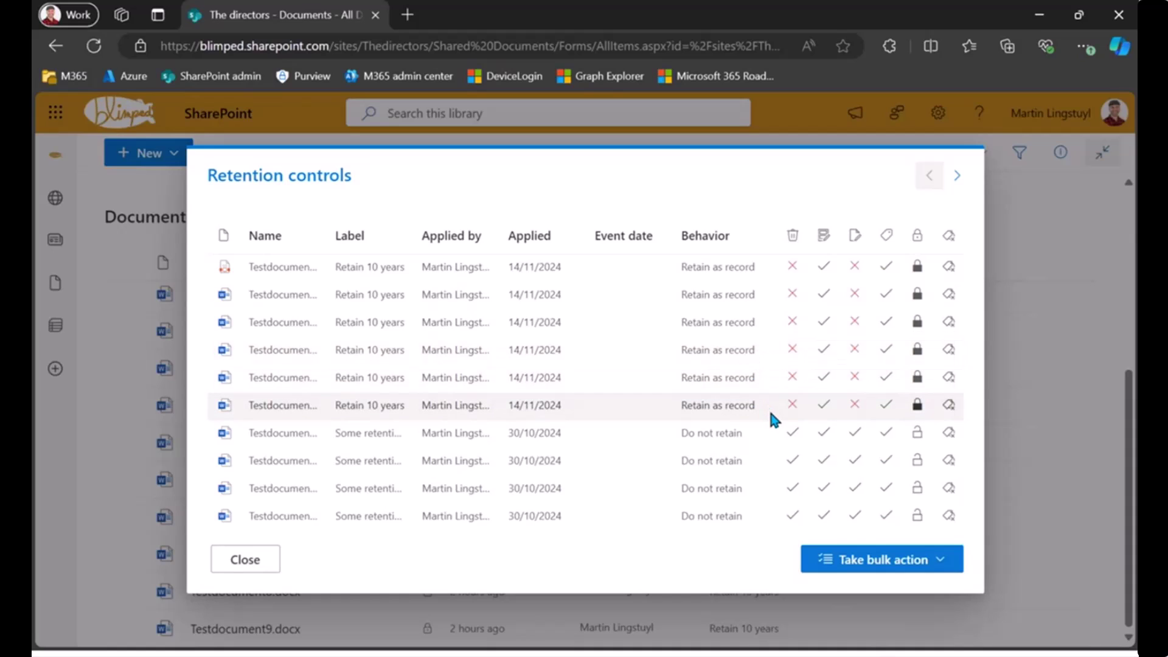
# Step: Unlock the Testdocument14.docx record, check whether its label may be updated, and lock the record again
pyautogui.moveTo(794, 412)
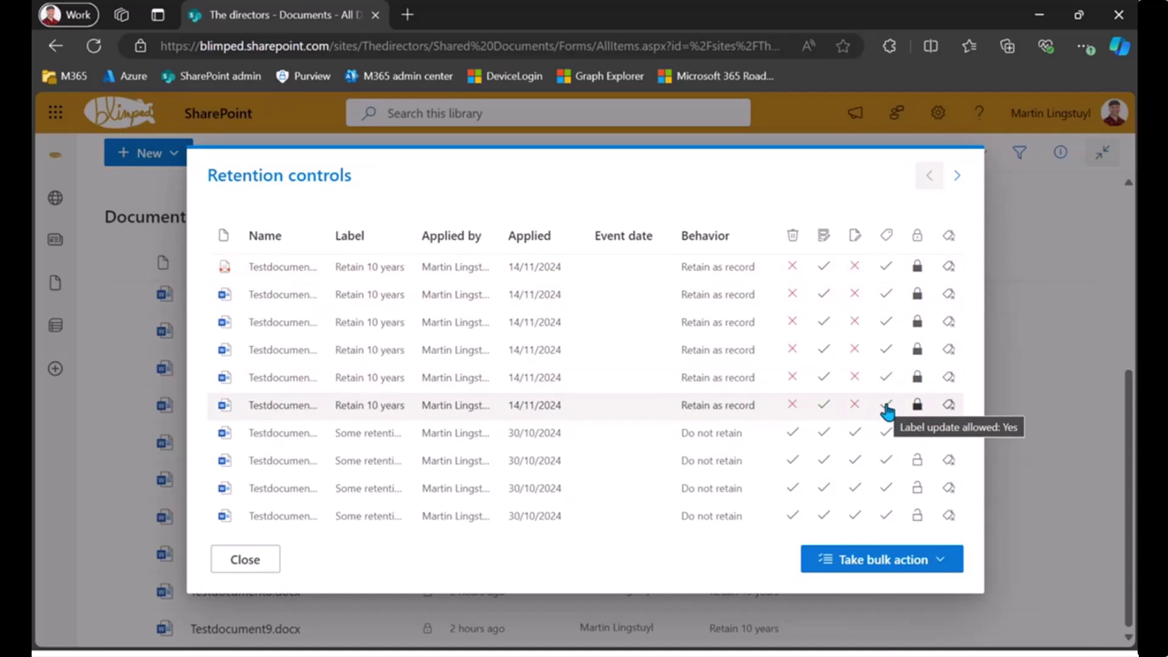
pyautogui.click(918, 405)
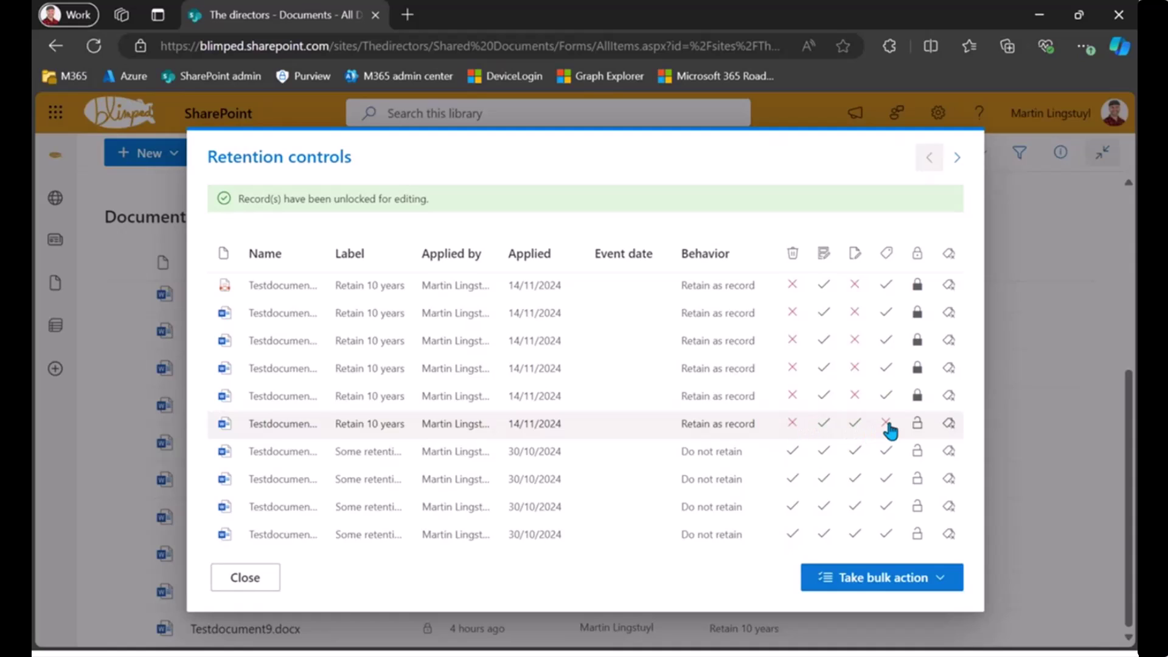
pyautogui.moveTo(890, 431)
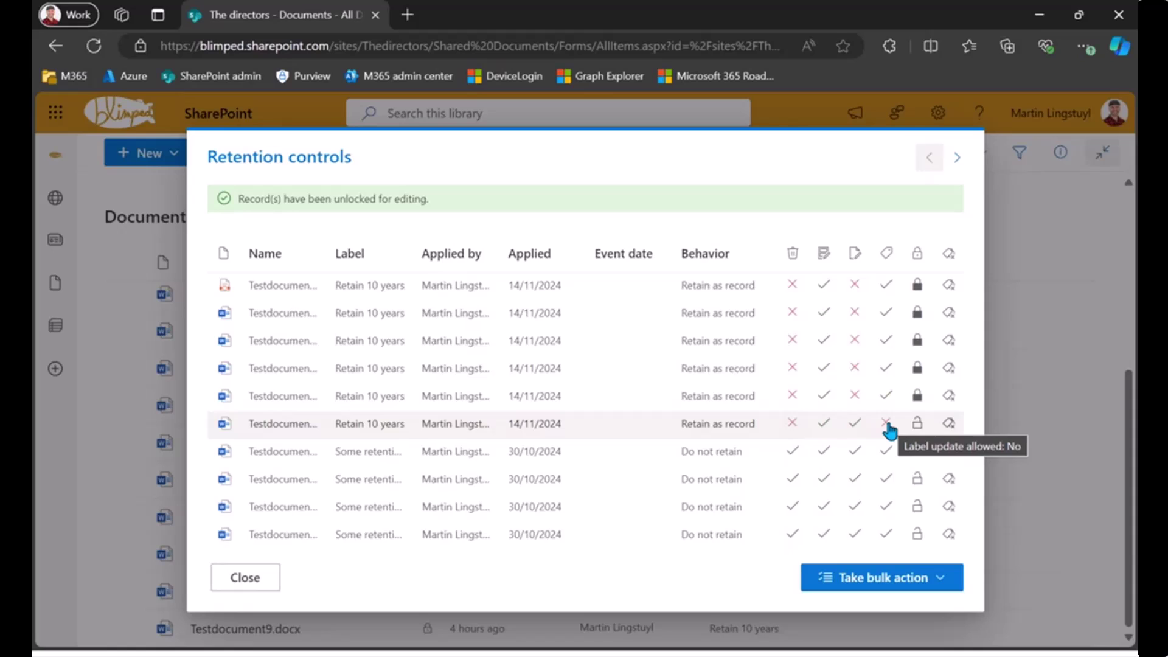
pyautogui.click(917, 423)
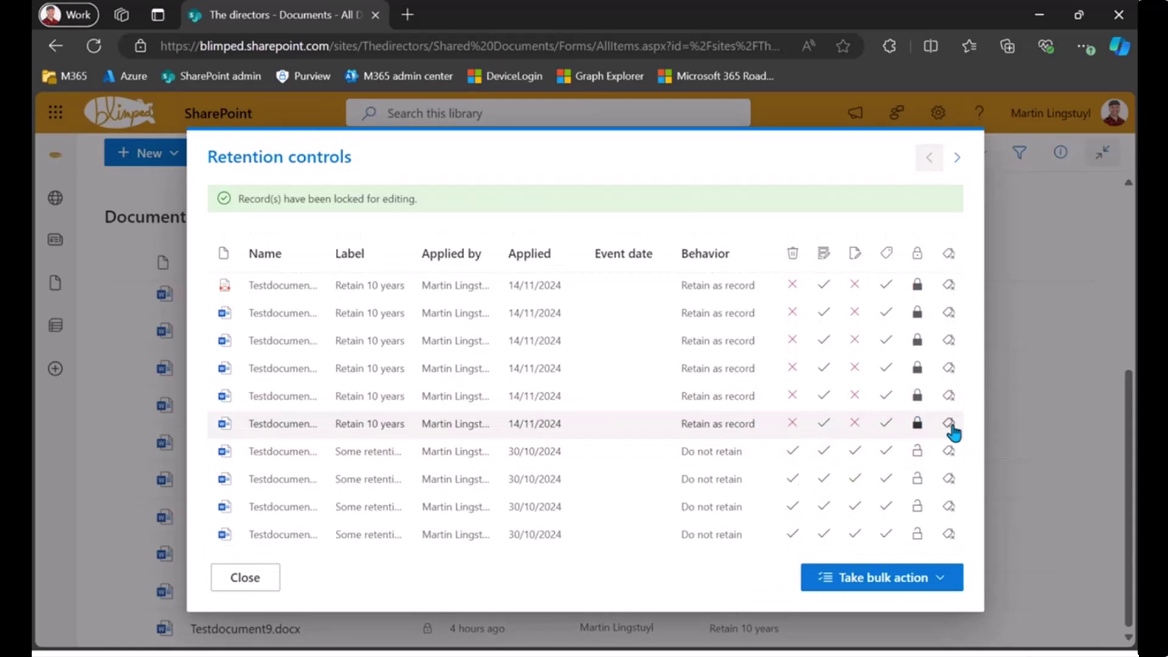
# Step: Clear the retention label of Testdocument14.docx and look through the second page of labelled items
pyautogui.click(950, 425)
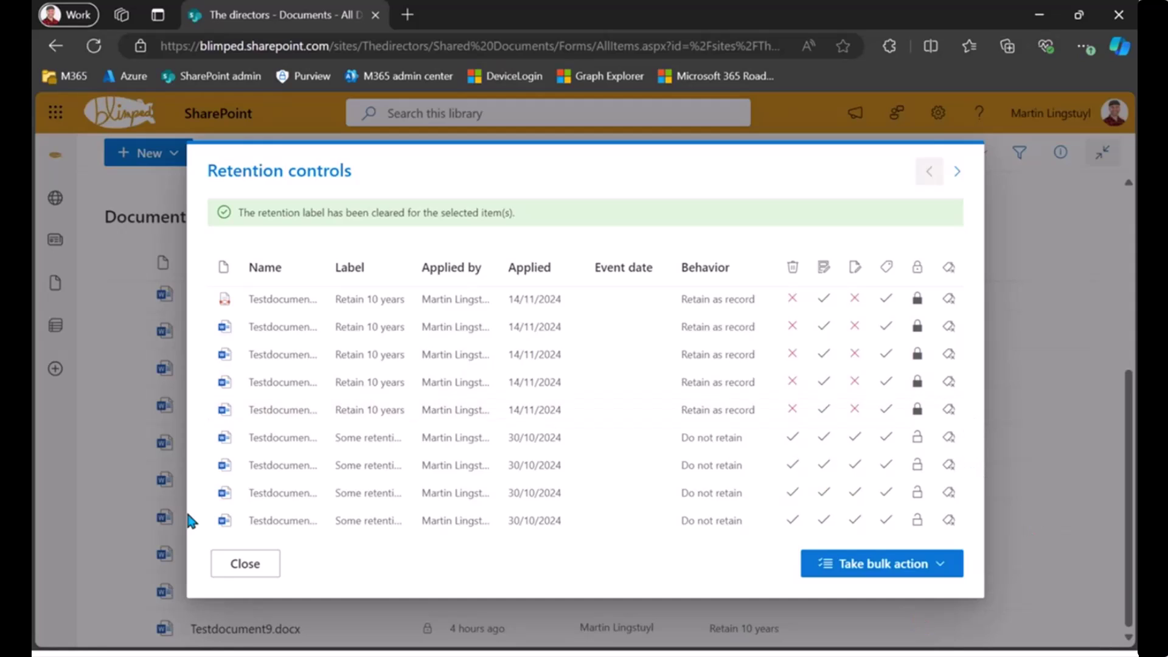
pyautogui.click(957, 173)
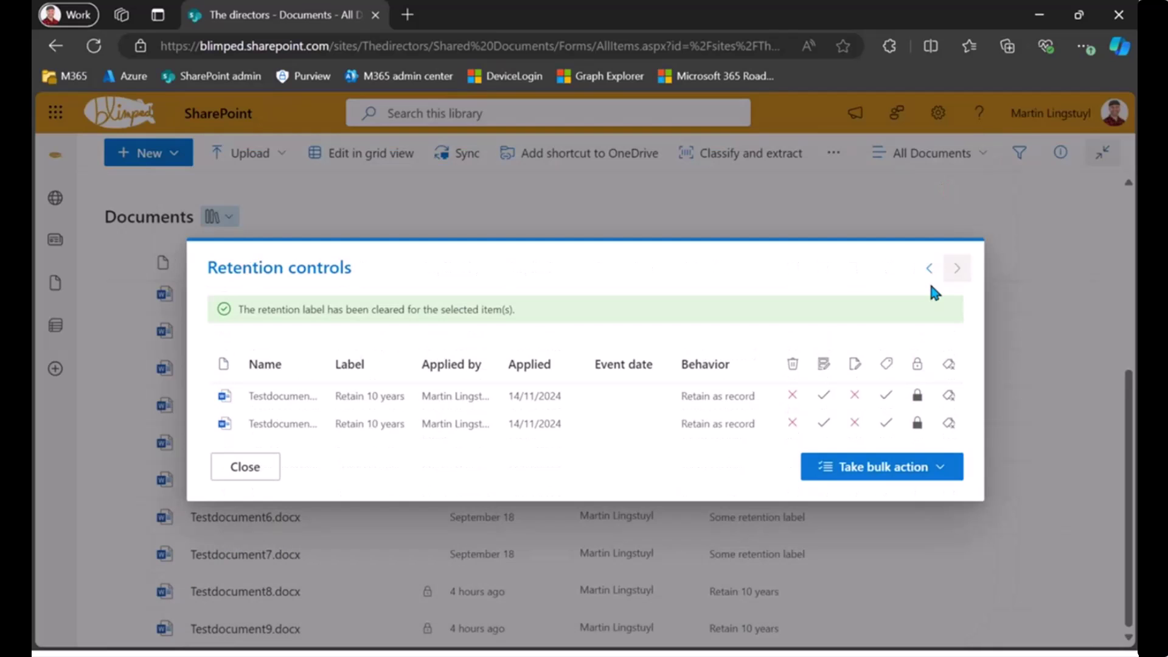
pyautogui.click(927, 270)
# Step: Review the available bulk actions, lock all records in the library, and confirm the action
pyautogui.click(918, 578)
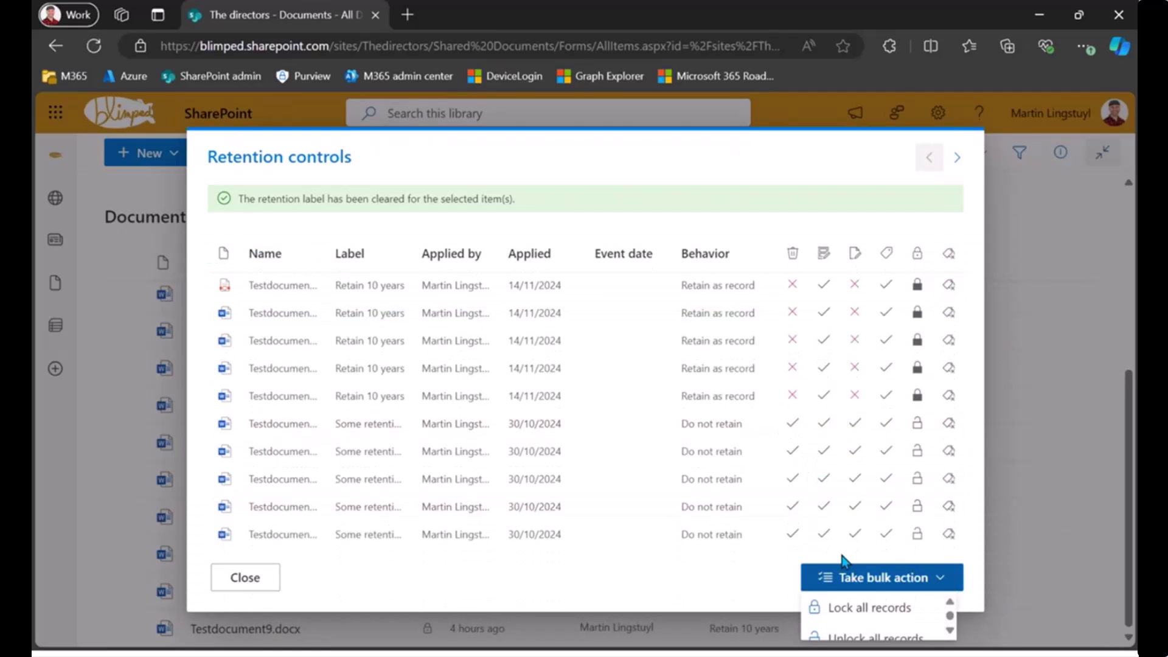
pyautogui.scroll(-1, 922, 630)
pyautogui.scroll(1, 922, 627)
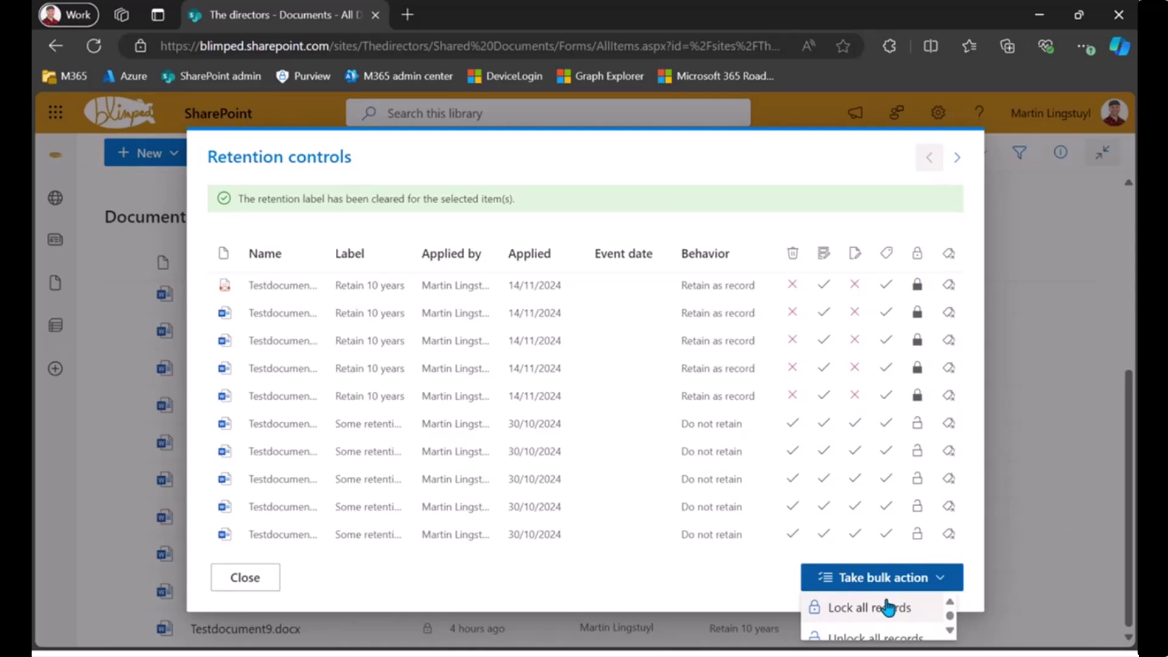
pyautogui.scroll(-1, 890, 612)
pyautogui.scroll(1, 893, 620)
pyautogui.scroll(-1, 913, 627)
pyautogui.scroll(-1, 910, 629)
pyautogui.scroll(2, 889, 626)
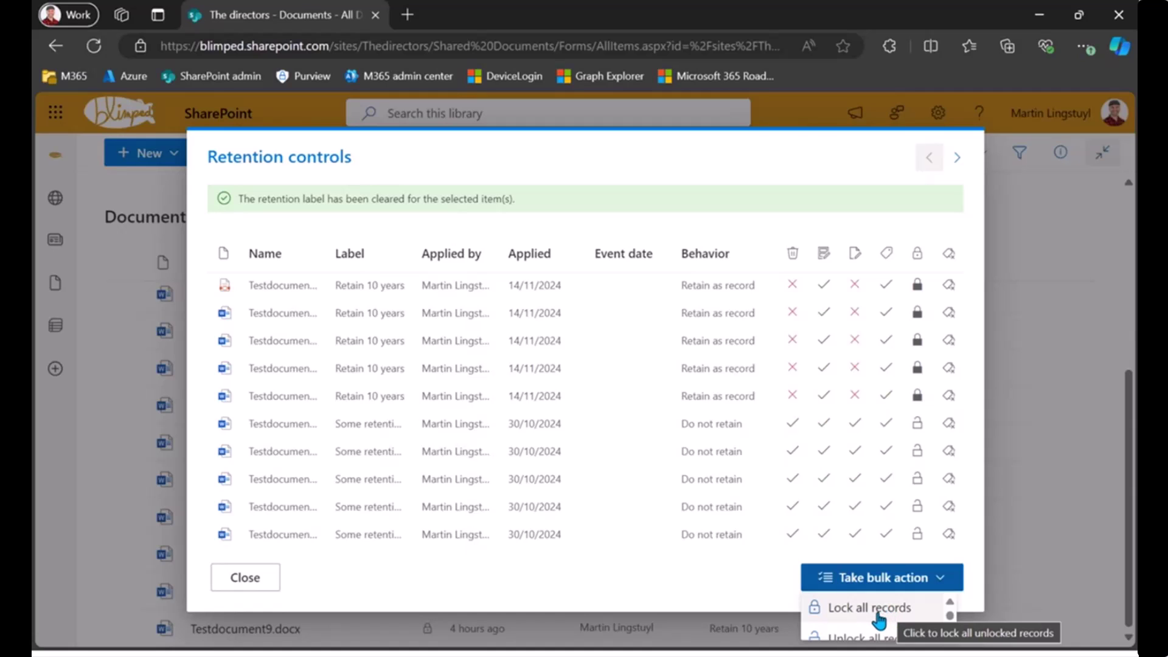
pyautogui.click(876, 610)
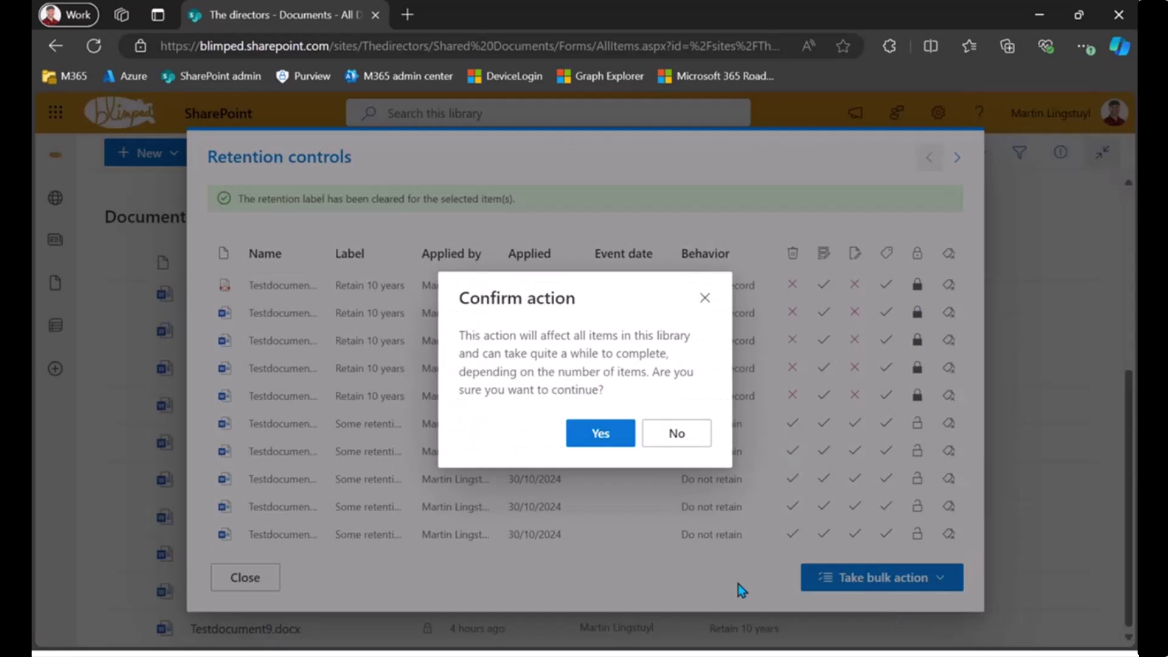
pyautogui.click(599, 434)
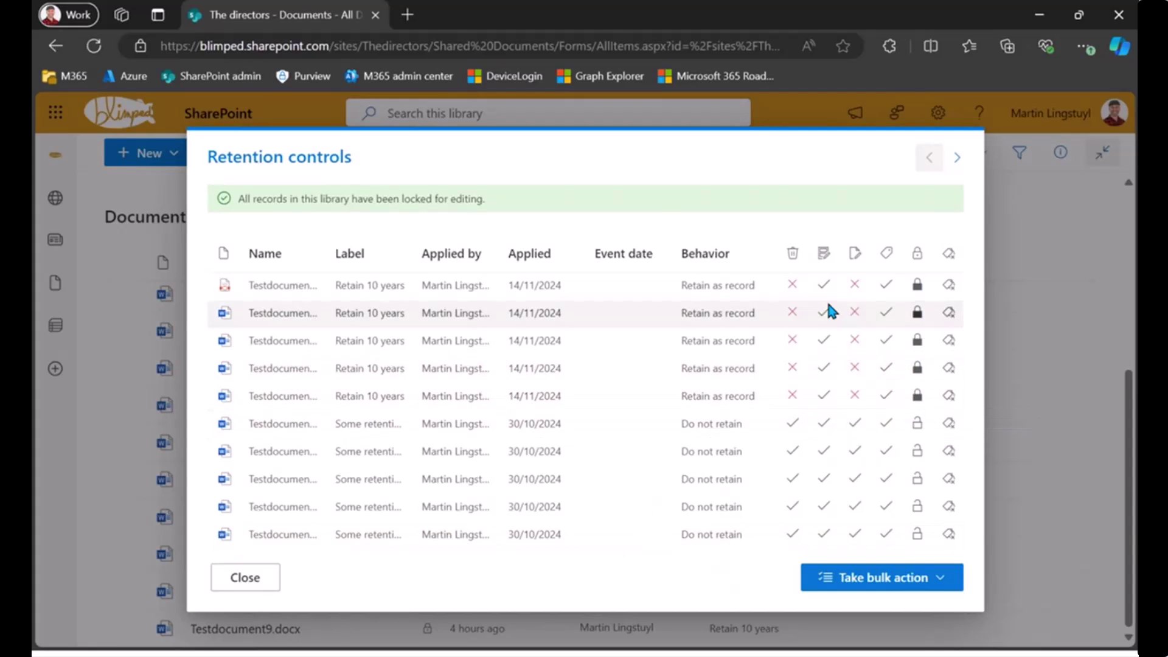
# Step: Unlock all records in the library with a bulk action and confirm it
pyautogui.click(930, 586)
pyautogui.click(877, 626)
pyautogui.click(602, 434)
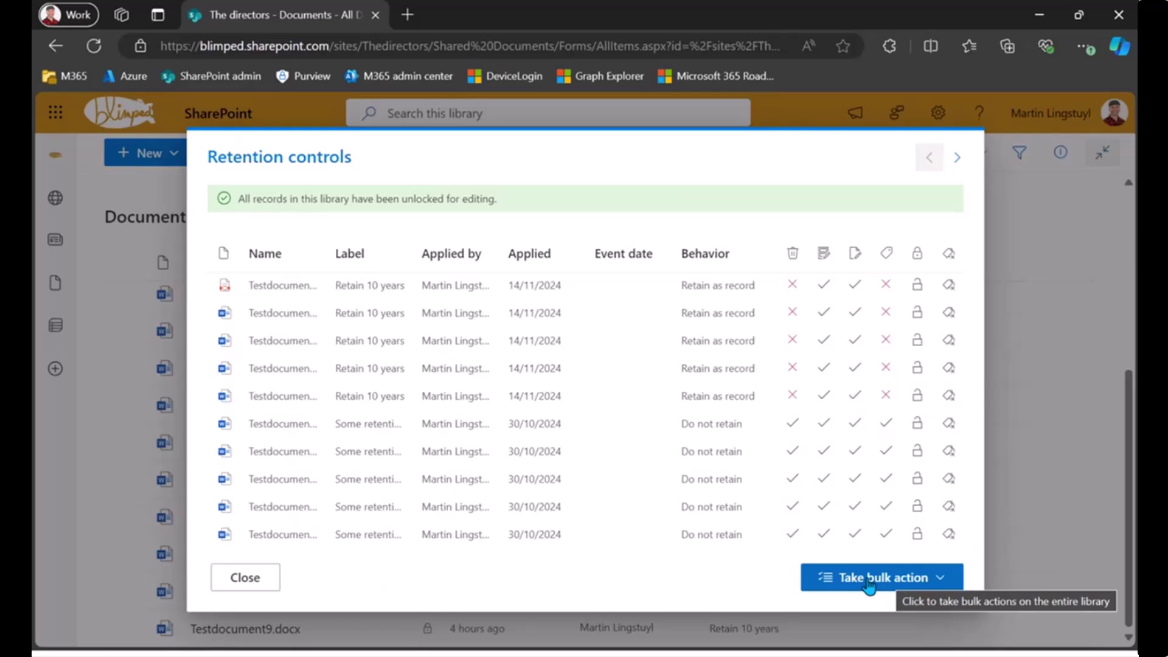
# Step: Check the Clear all labels bulk action, but lock all records in the library again and confirm
pyautogui.click(934, 577)
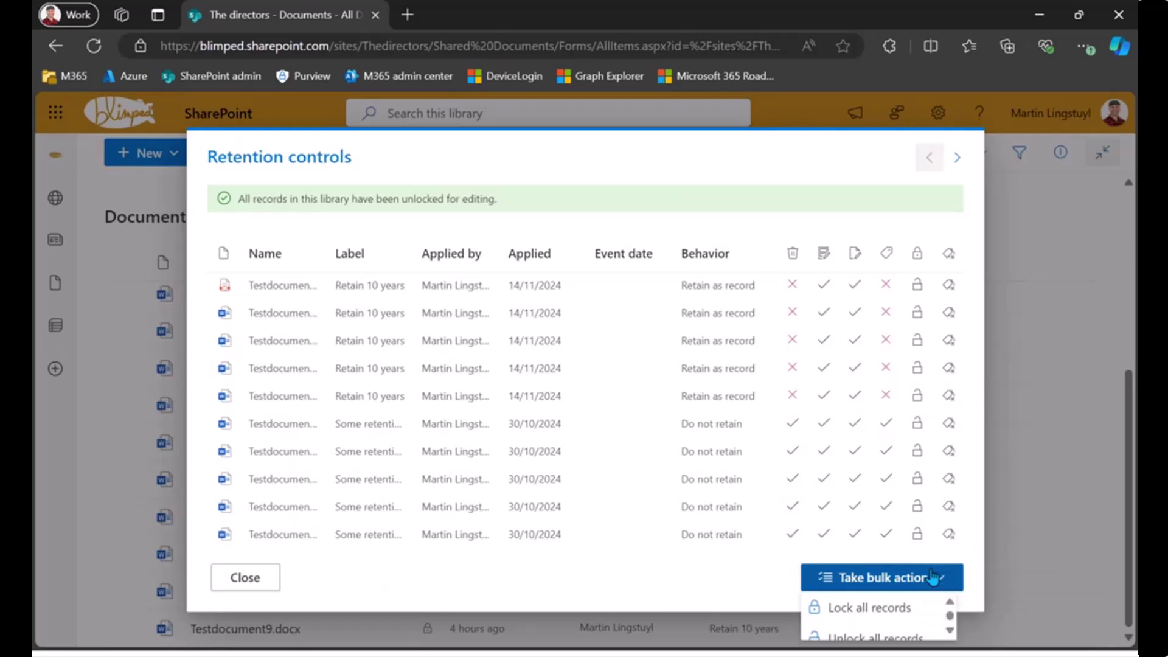
pyautogui.click(950, 630)
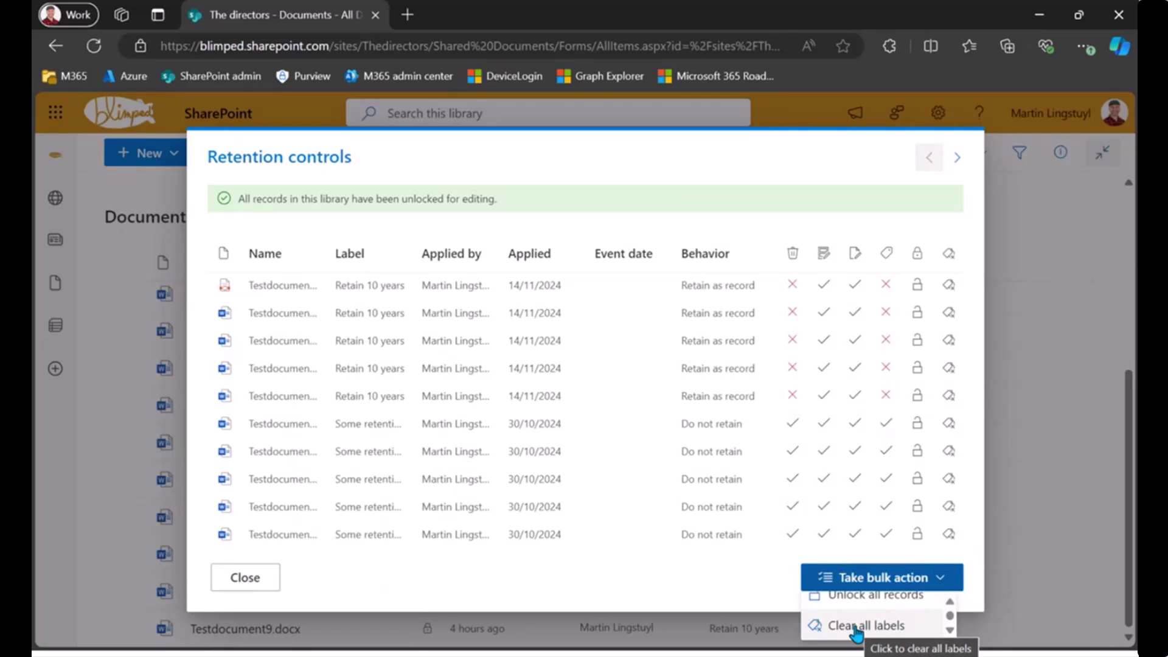
pyautogui.scroll(1, 857, 630)
pyautogui.click(869, 617)
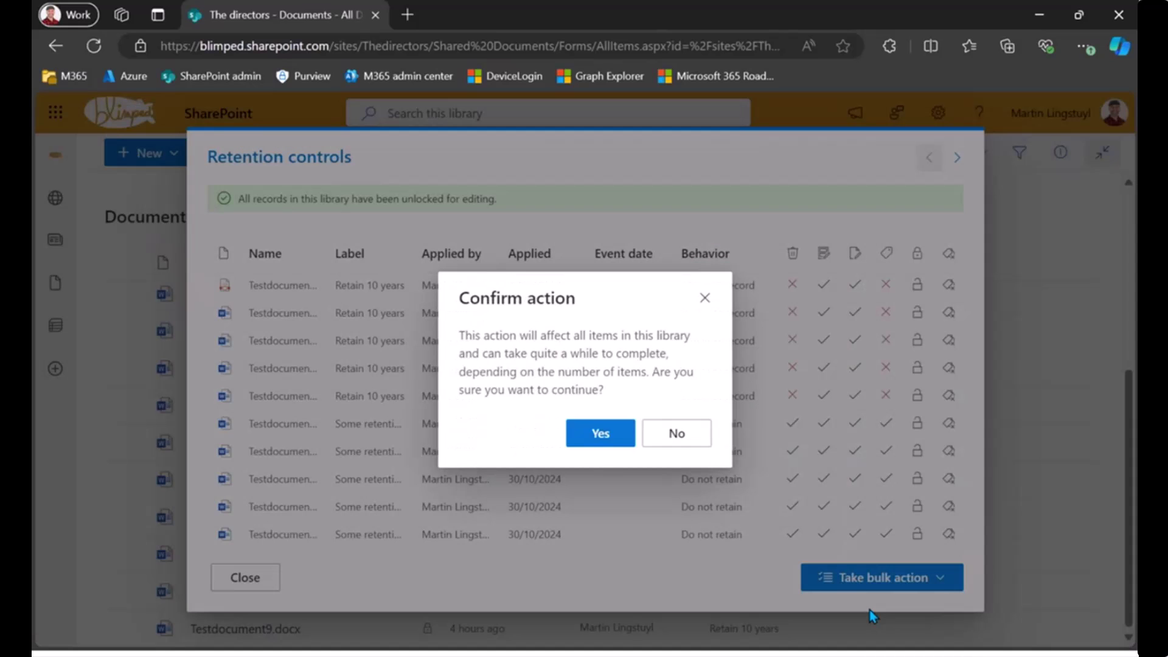
pyautogui.click(624, 436)
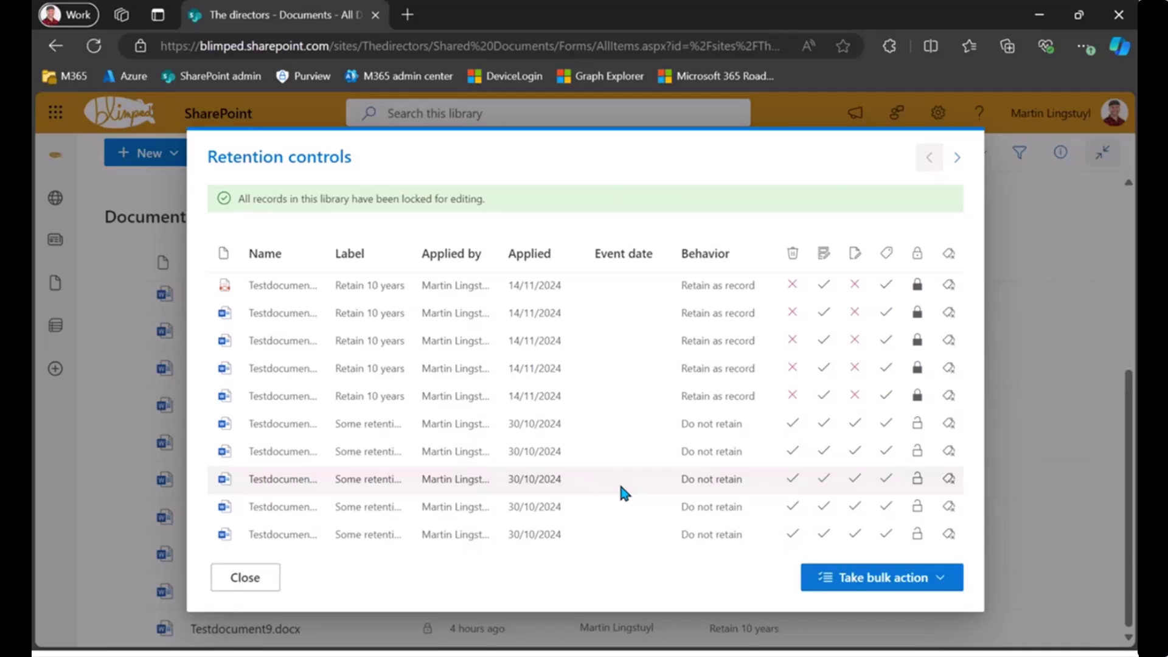
# Step: Dismiss the bulk action choices without applying one and close Retention controls to return to the library
pyautogui.click(818, 583)
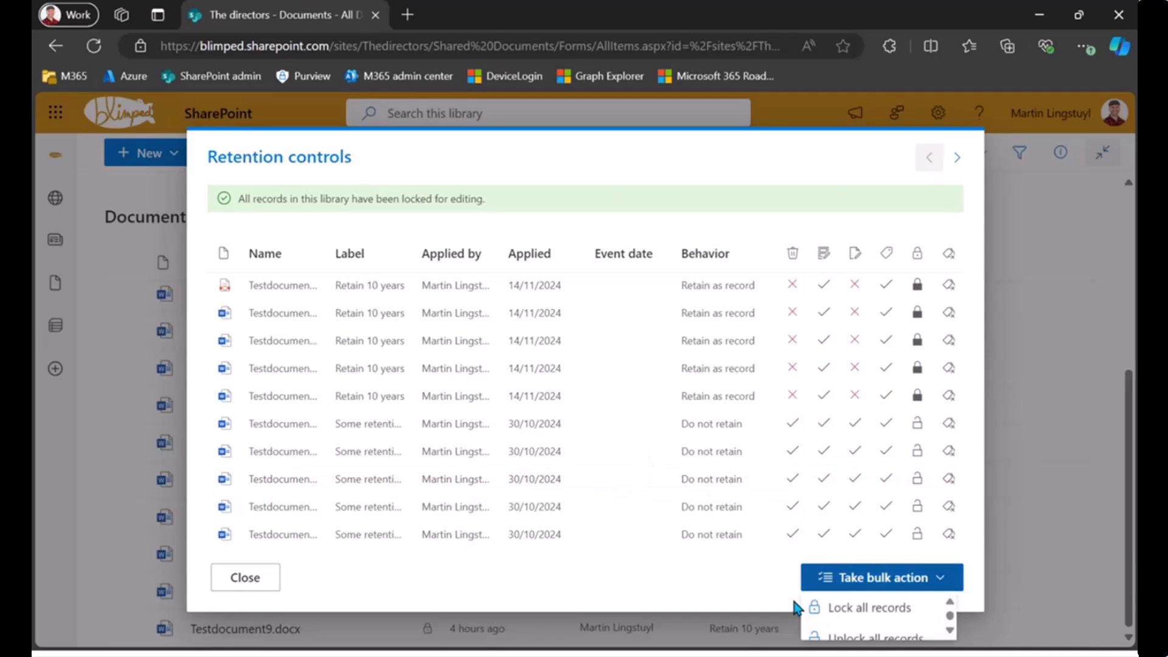
pyautogui.click(659, 586)
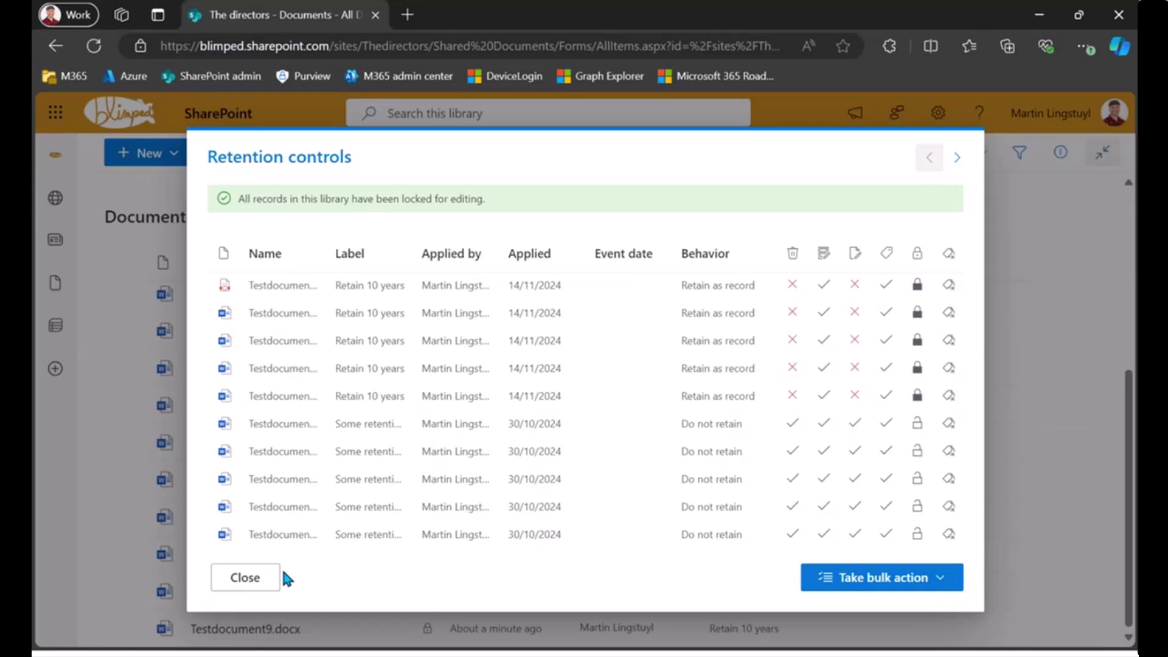
pyautogui.click(248, 579)
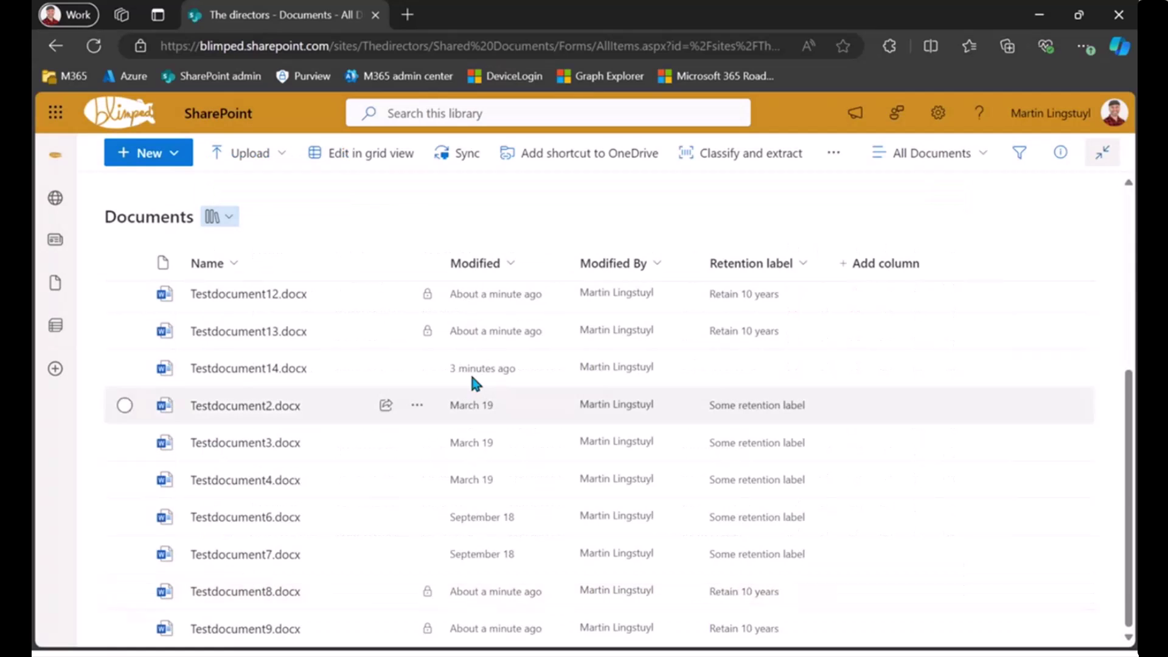